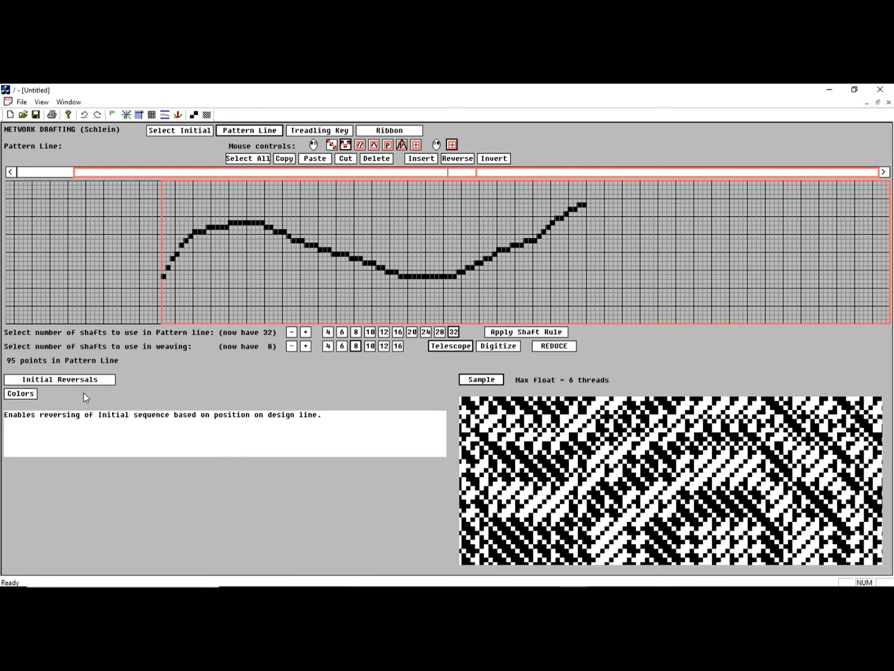
- Set the warp colors to a rotation of red, yellow, green and blue, and the weft color to black
left_click(19, 394)
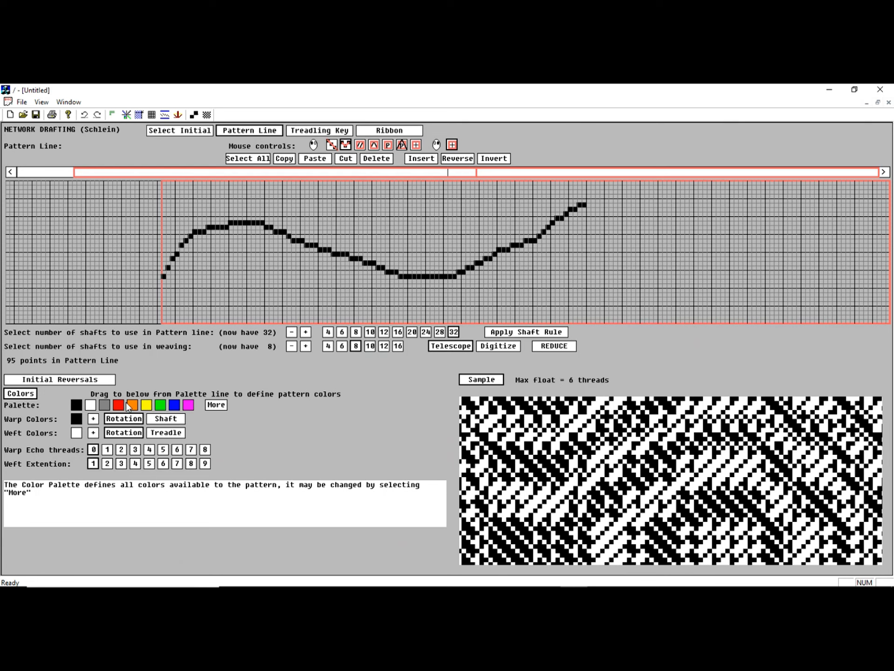
left_click_drag(118, 405, 77, 419)
left_click_drag(150, 409, 91, 421)
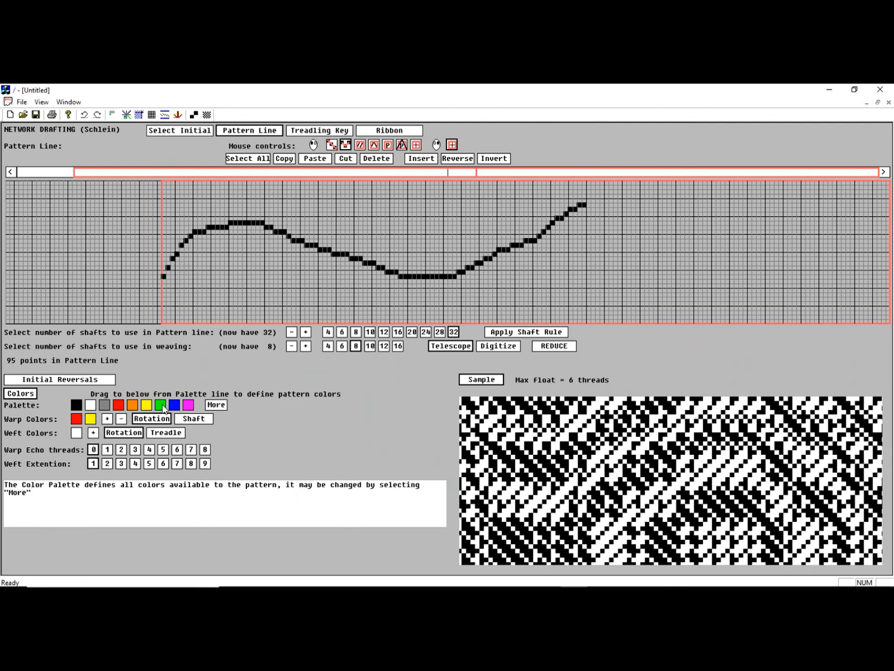
left_click(109, 420)
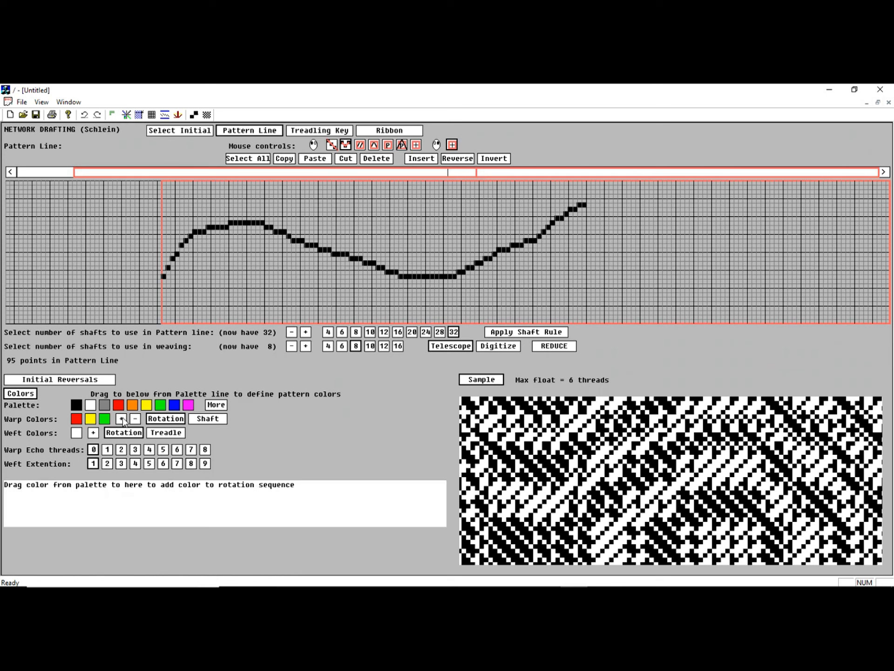
left_click_drag(174, 404, 119, 418)
left_click(175, 419)
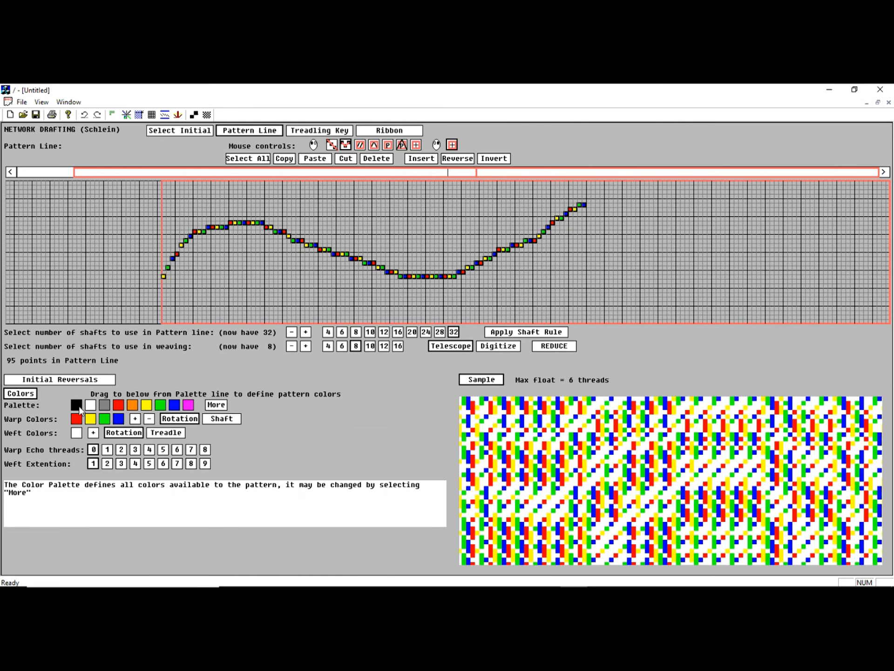
left_click(123, 432)
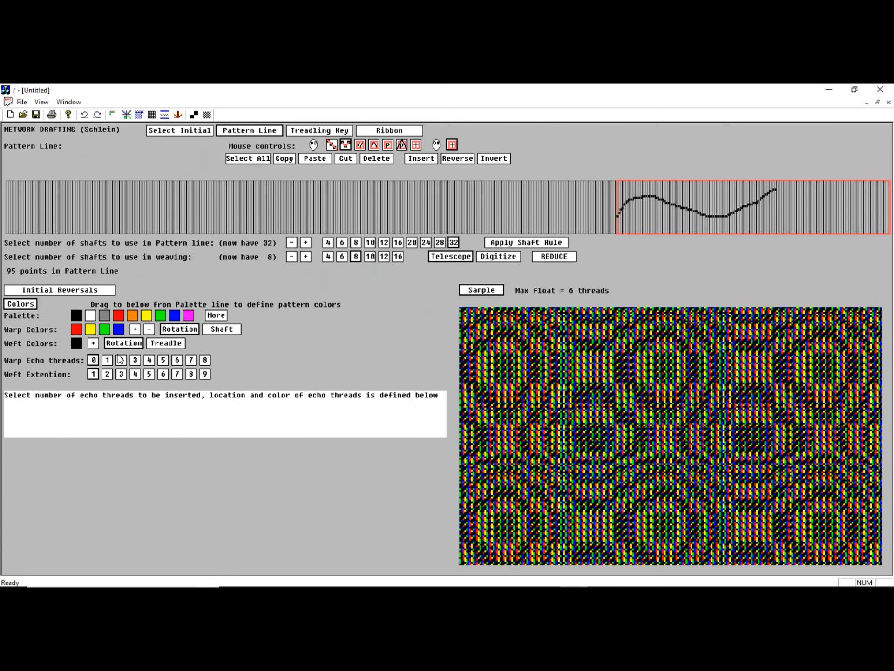
- Add 3 warp echo threads and stagger the four echo columns diagonally on rows 1, 3, 5 and 7 from the bottom
left_click(135, 360)
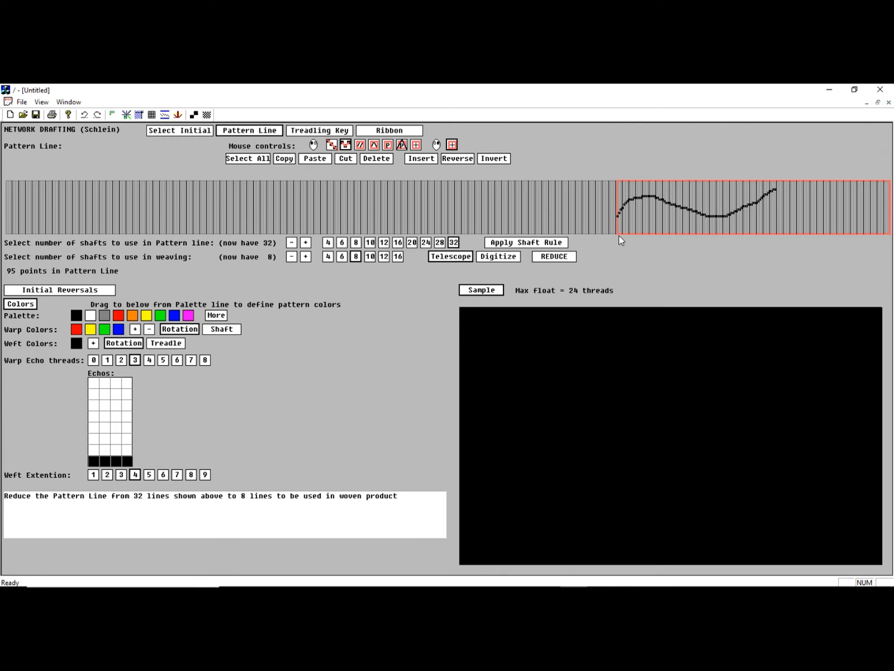
left_click(91, 462)
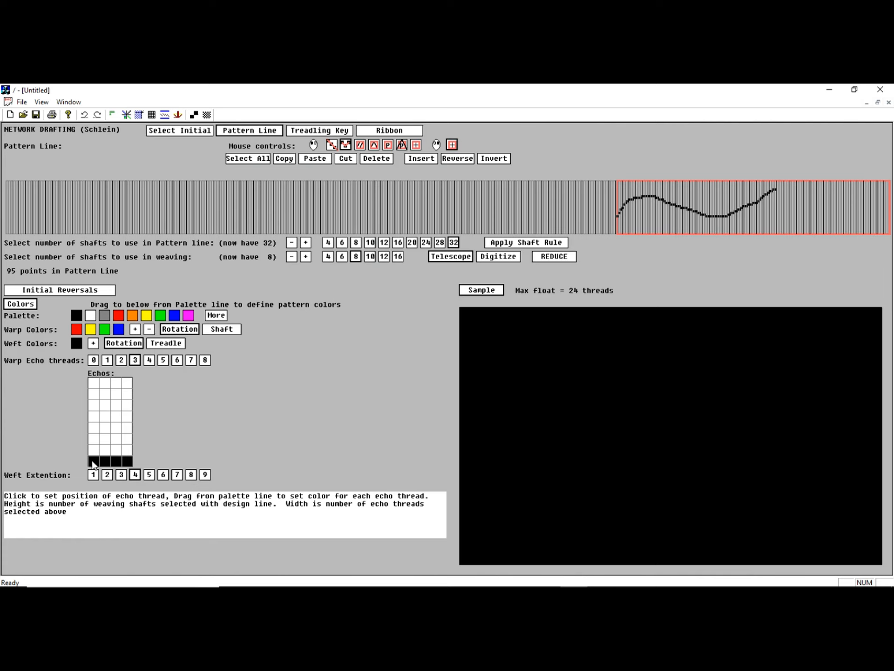
left_click(107, 439)
left_click(116, 416)
left_click(128, 396)
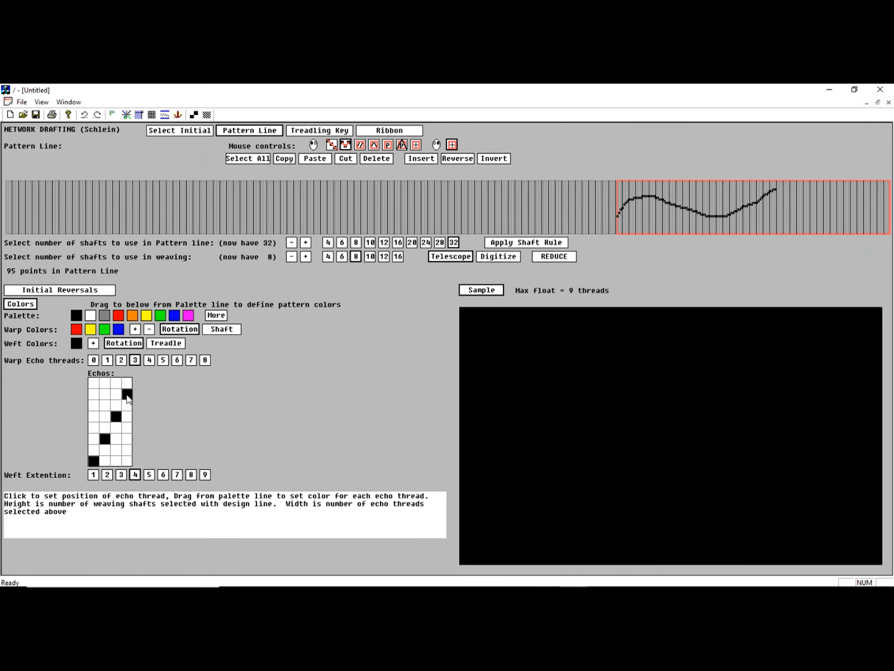
- Color the four echo threads red, yellow, green and blue in order from the lowest to the highest
left_click(117, 316)
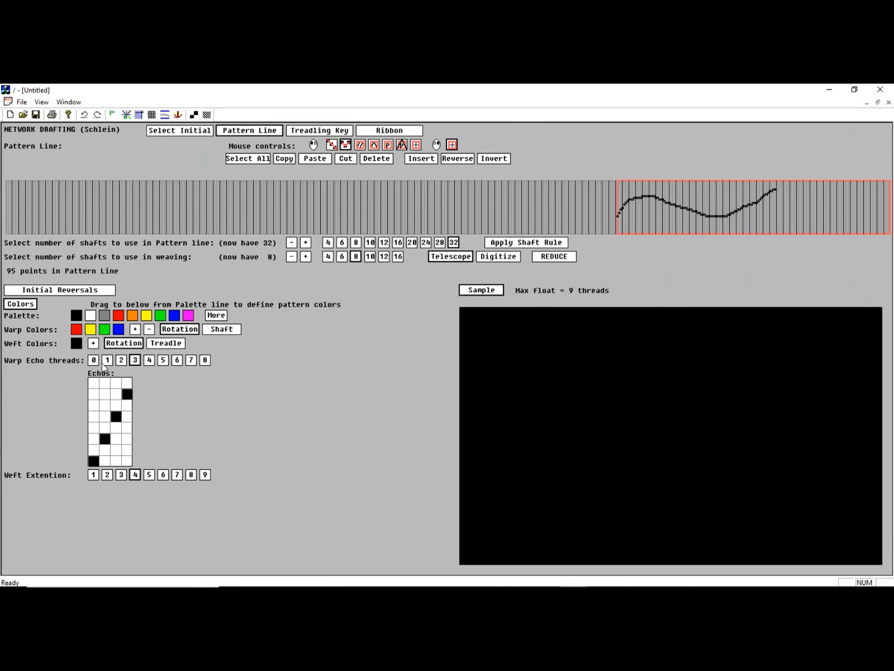
left_click(94, 460)
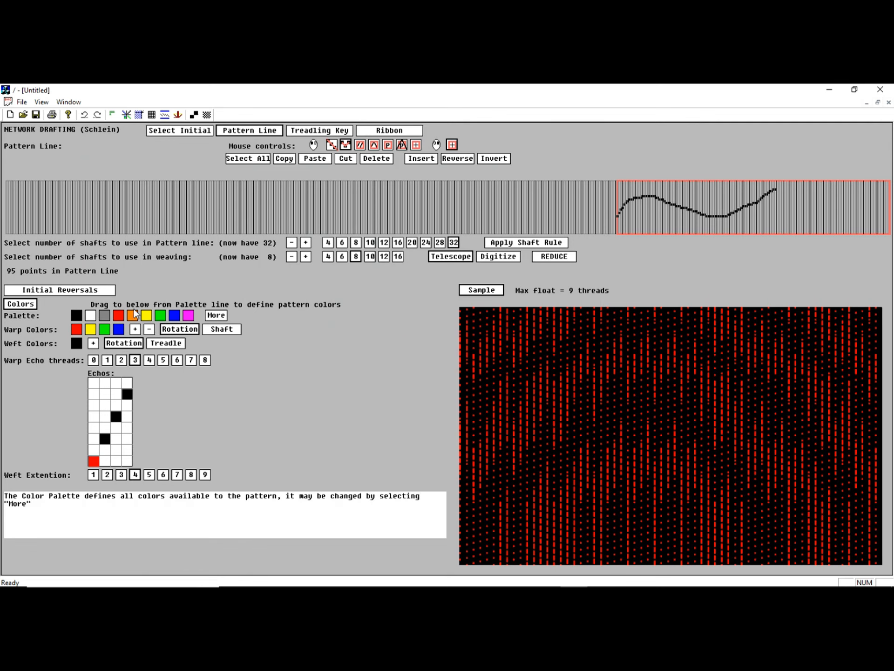
left_click(106, 440)
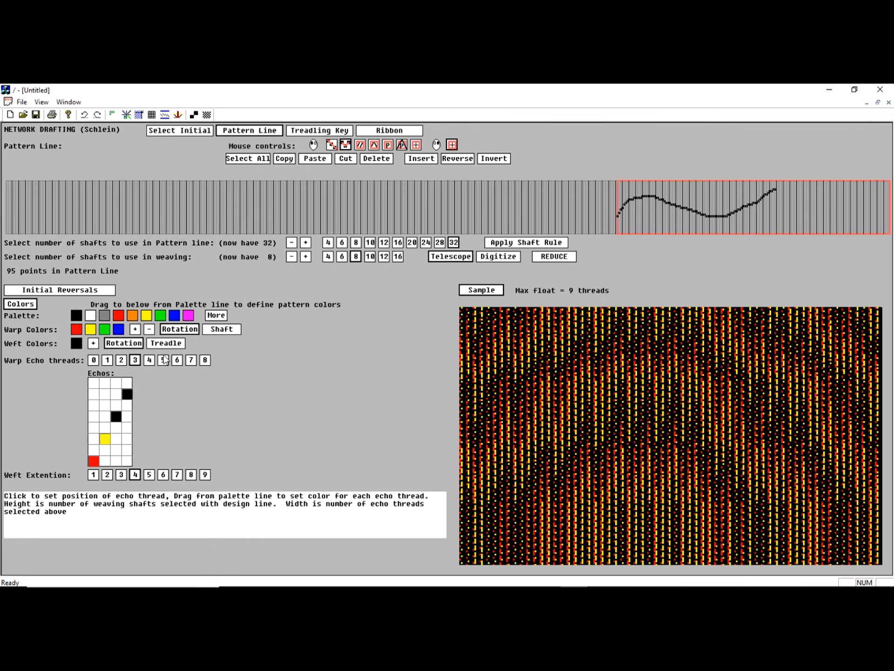
left_click_drag(149, 360, 113, 418)
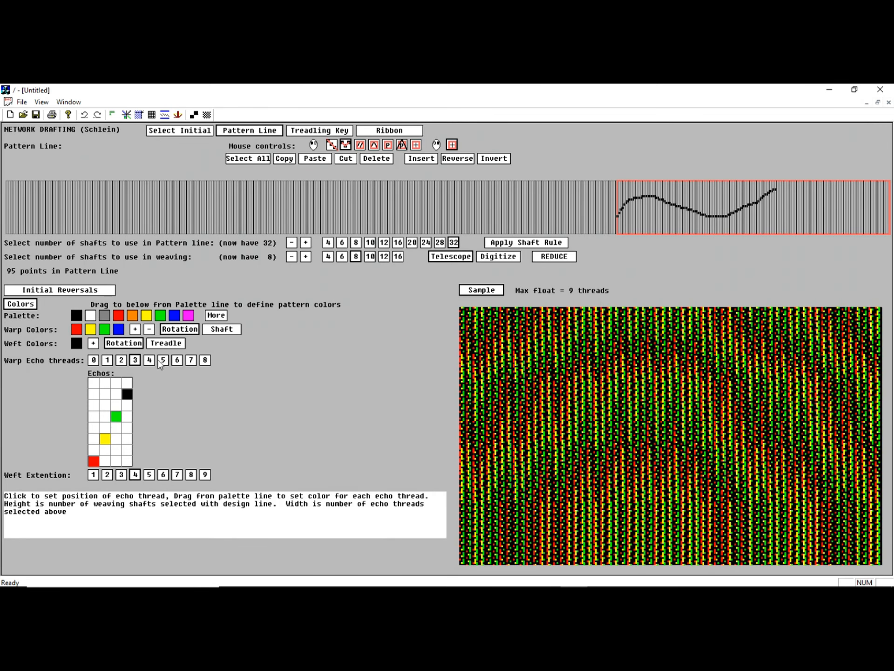
left_click_drag(175, 319, 126, 396)
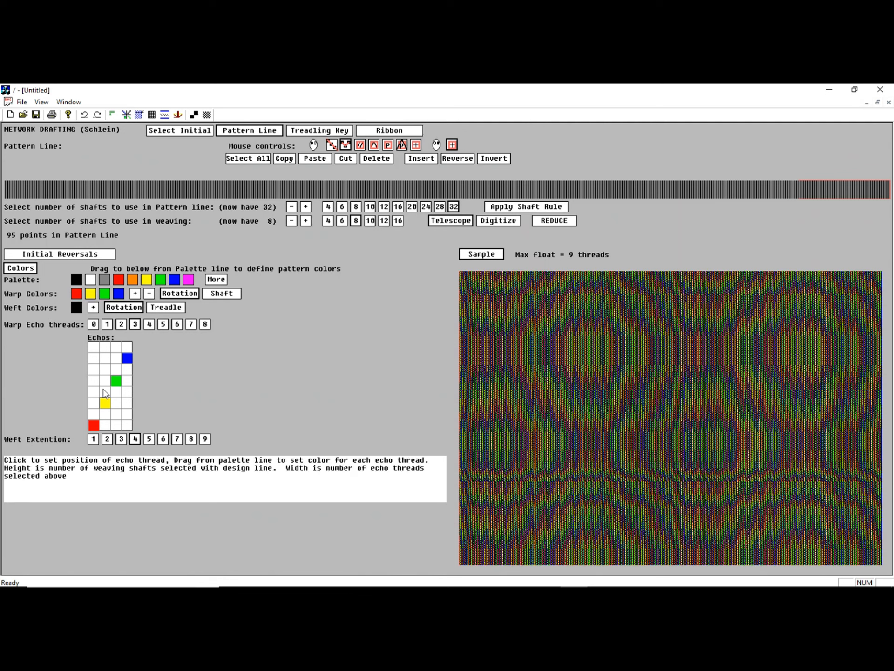
- Try the yellow echo thread on rows 4 and 3, and leave it on row 2 from the bottom
left_click(105, 393)
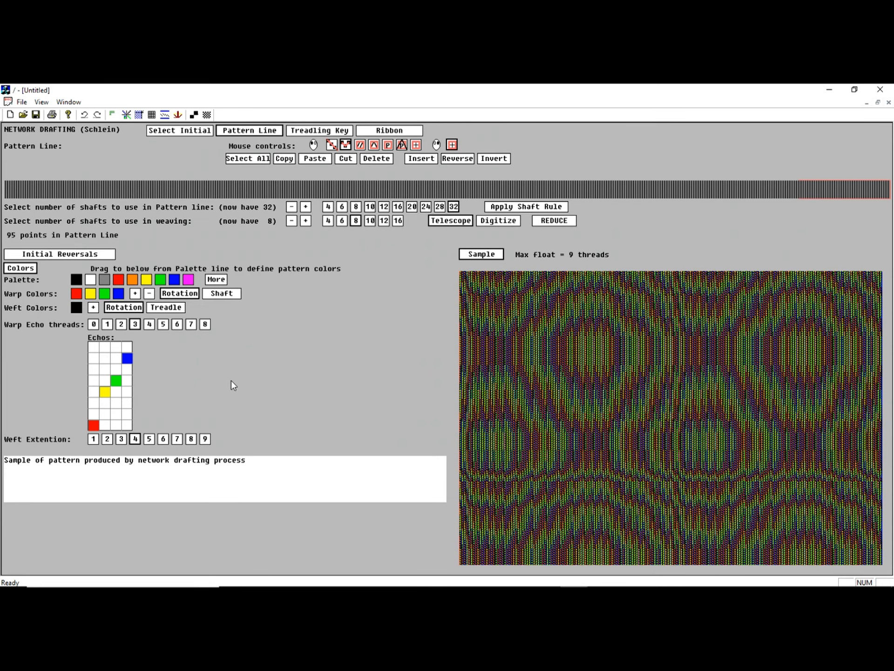
left_click(105, 403)
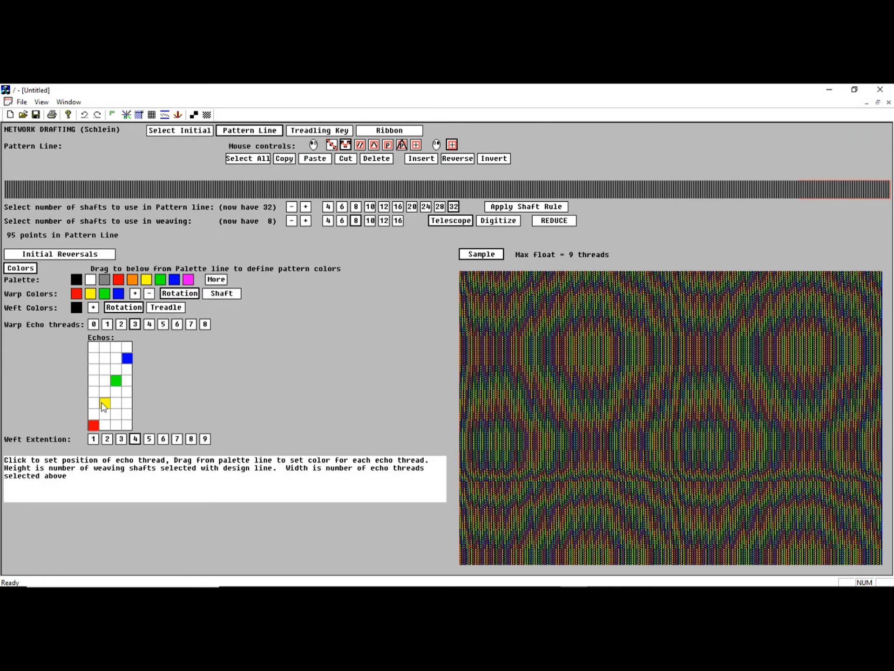
left_click(106, 415)
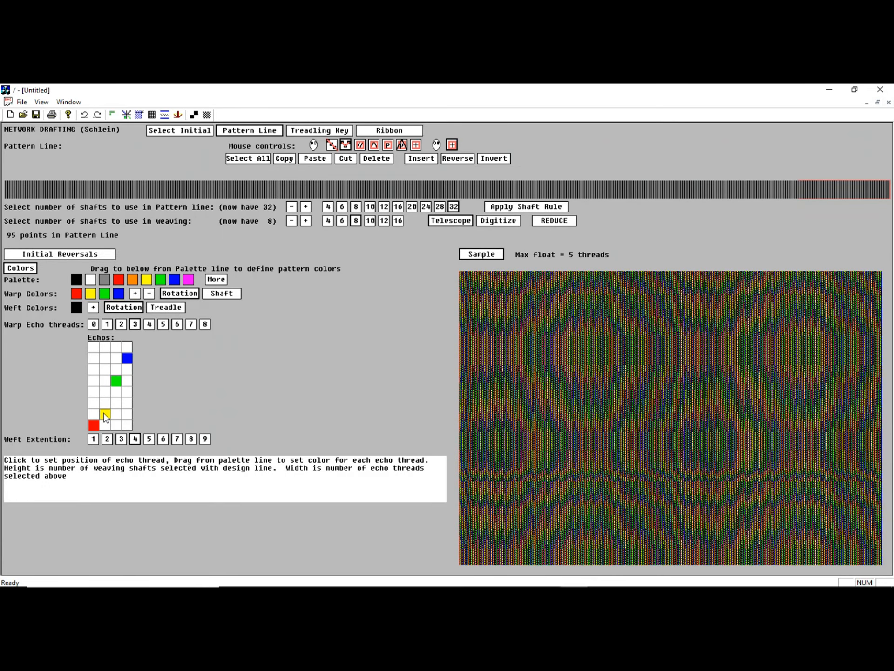
- Try the green echo thread on rows 5, 6 and 8, and leave it on row 4 from the bottom
left_click(118, 393)
left_click(117, 382)
left_click(117, 372)
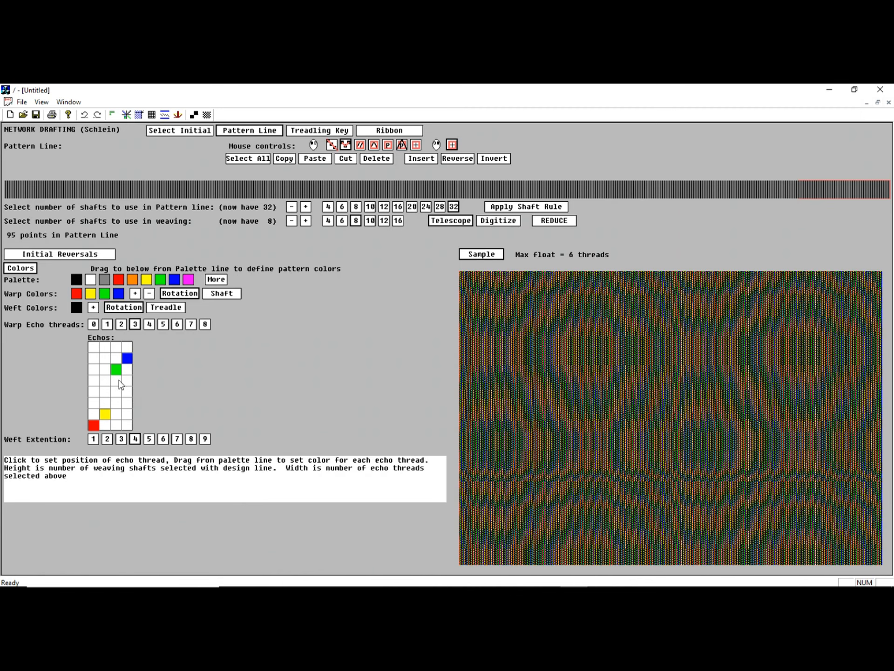
left_click(115, 348)
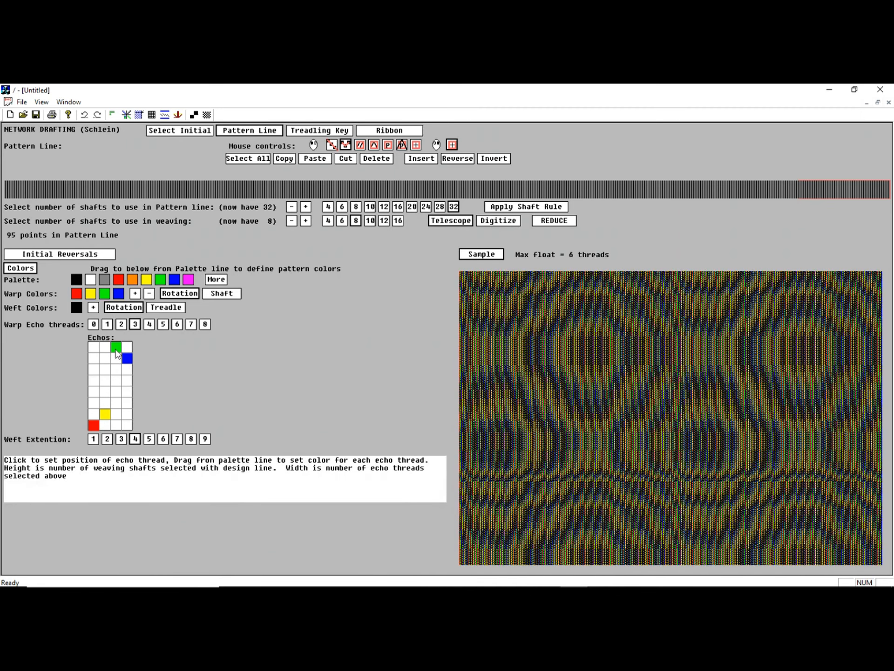
left_click(117, 371)
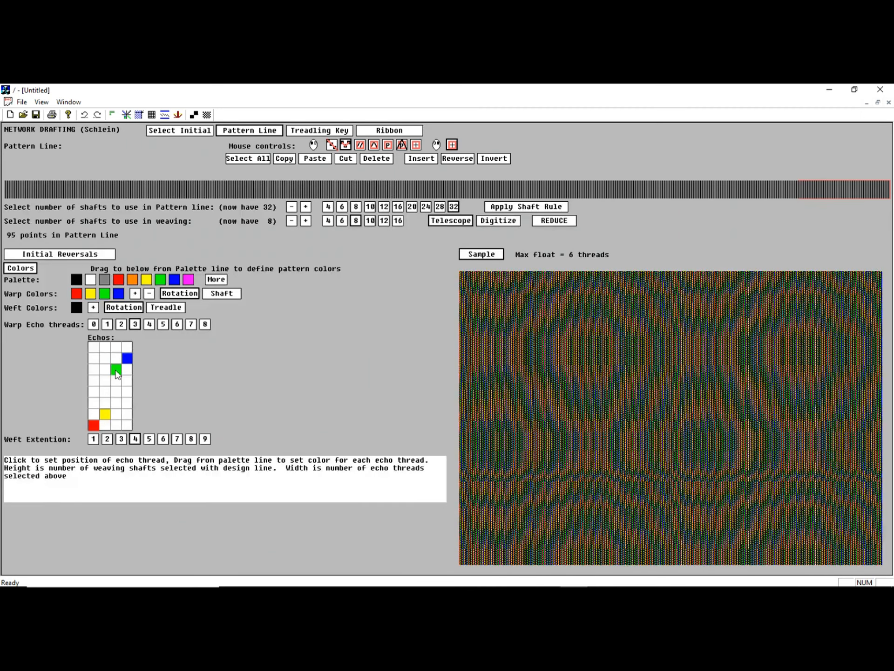
left_click(116, 393)
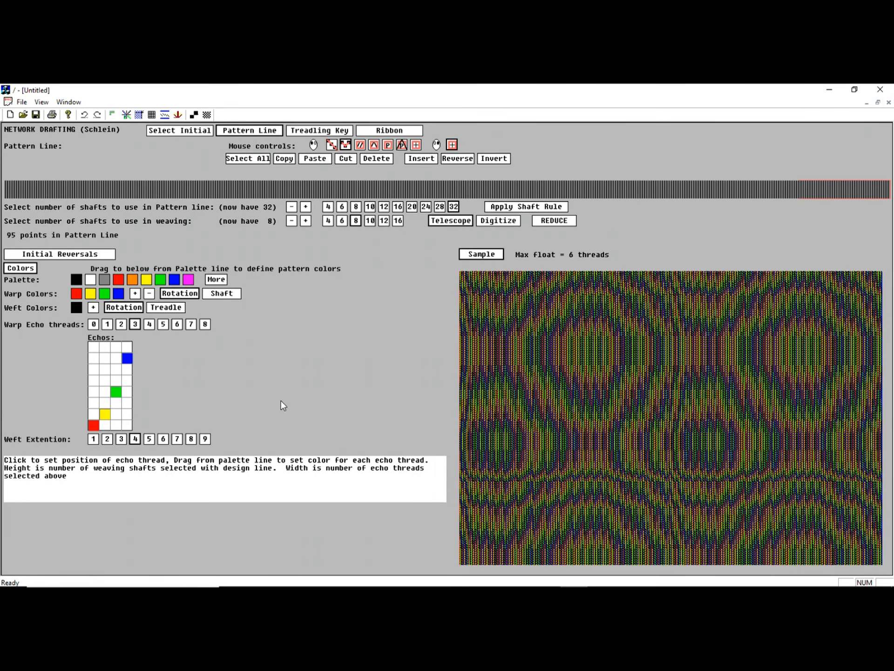
- Hide the color controls and reverse both the initial sequence and the treadling keys on falling (\) portions of the pattern line
left_click(21, 268)
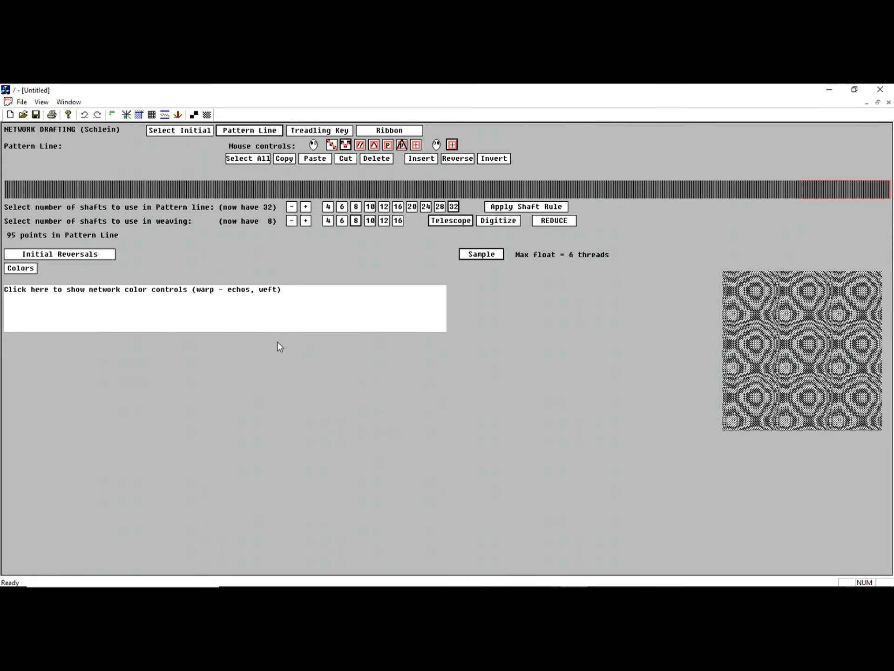
left_click(86, 256)
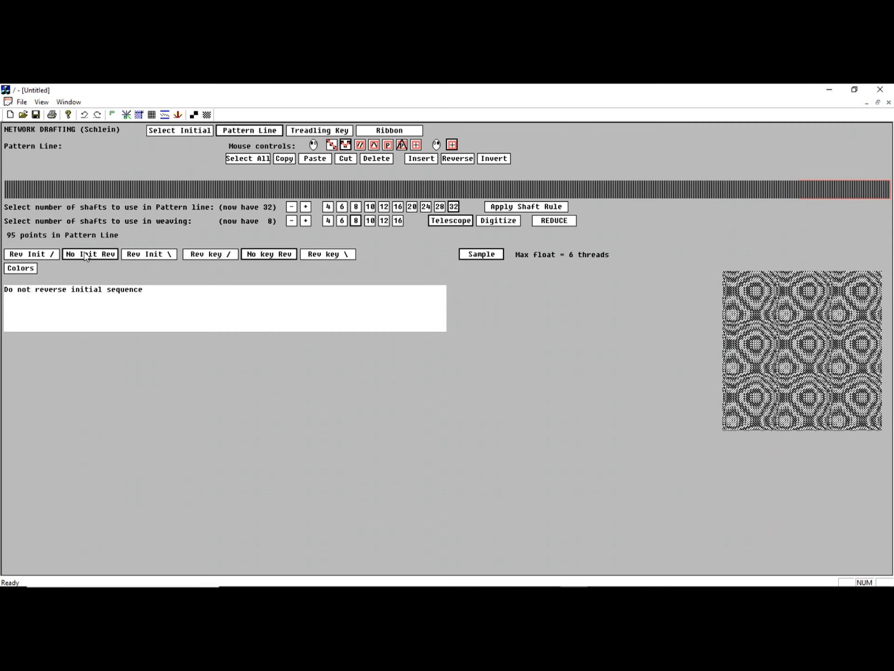
scroll(418, 237, "up", 5)
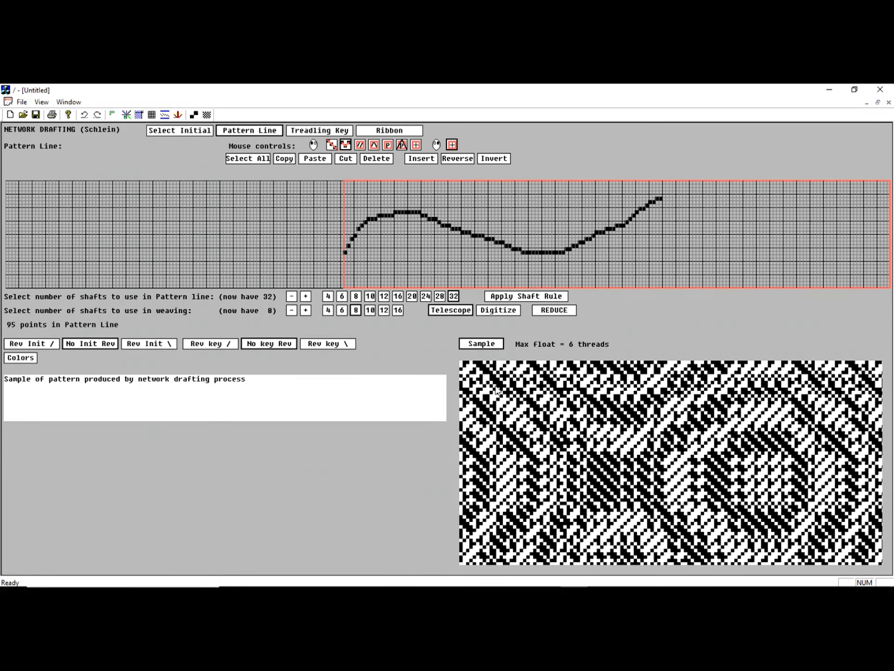
scroll(496, 386, "down", 1)
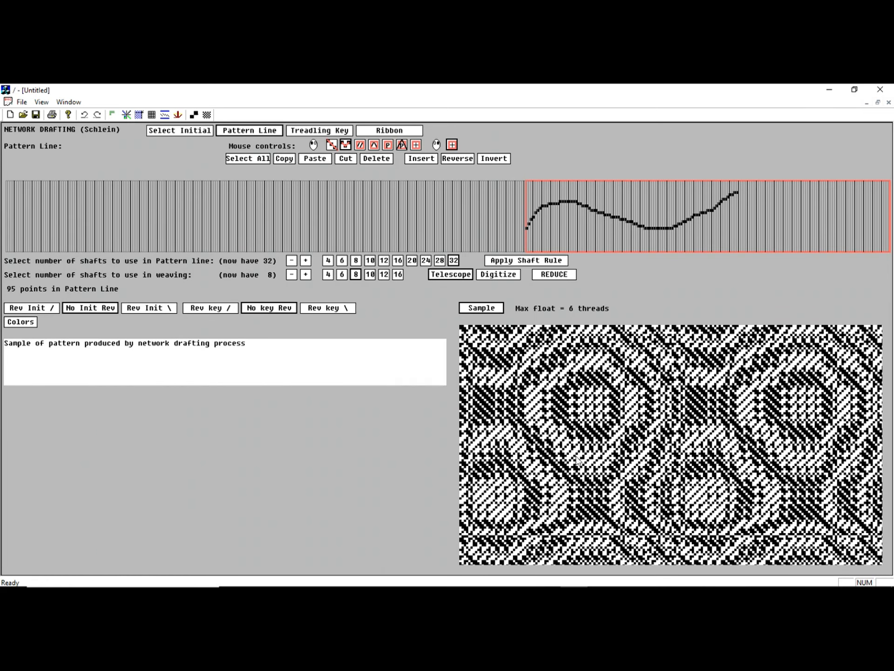
left_click(158, 309)
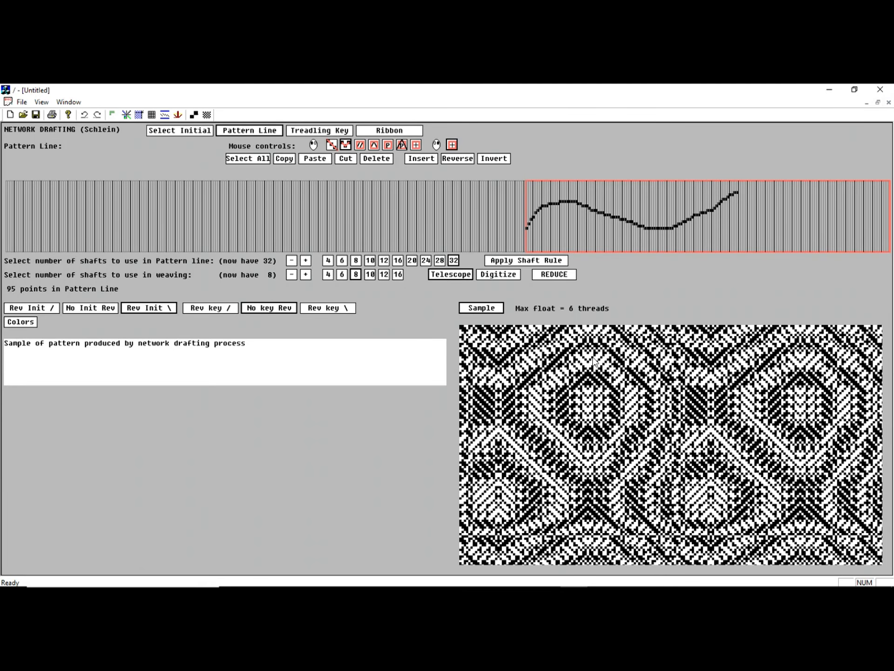
left_click(309, 309)
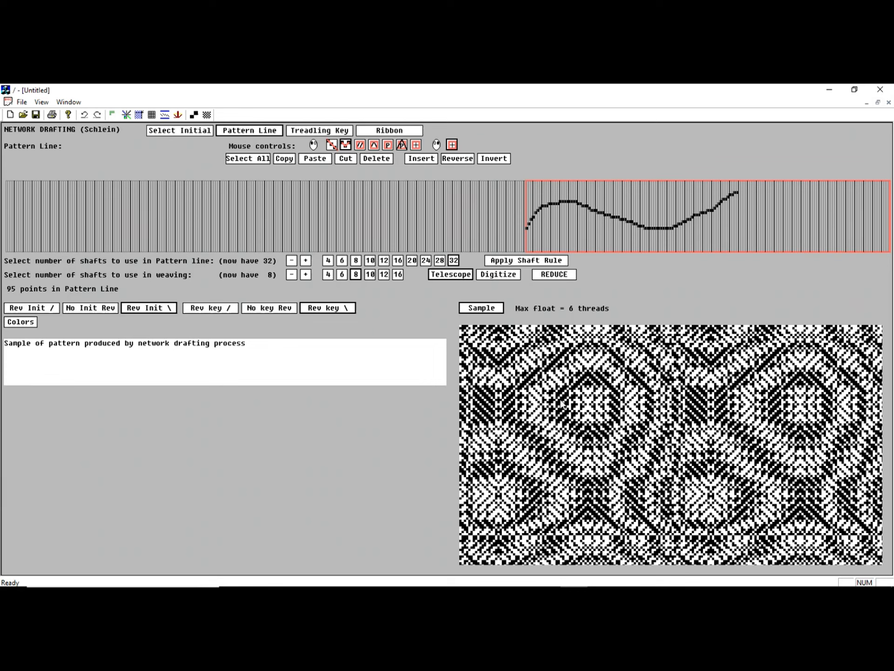
- Show the ribbon view and wrap ribbon 1 to the right three times
left_click(389, 132)
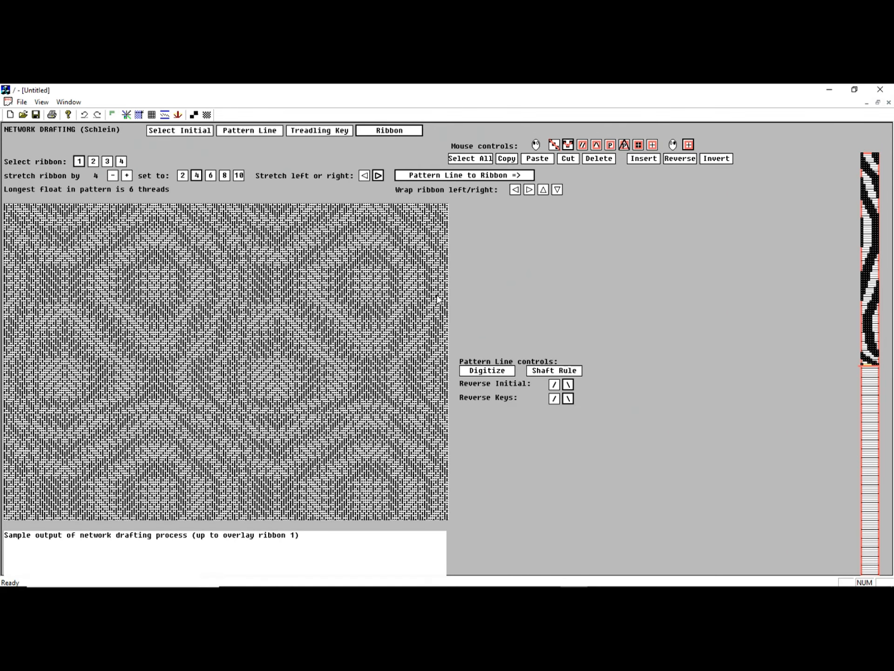
left_click(529, 191)
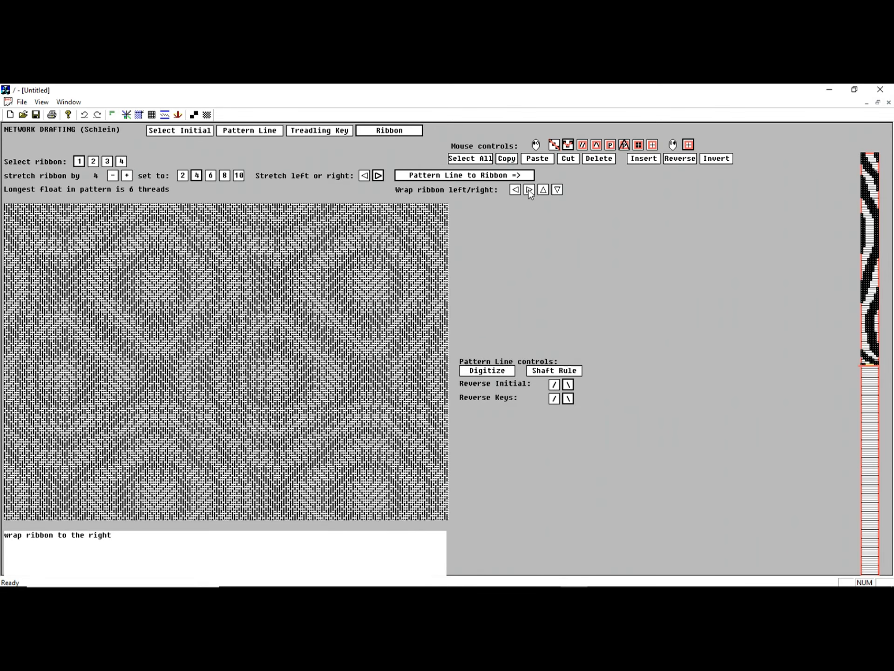
left_click(530, 191)
left_click(530, 191)
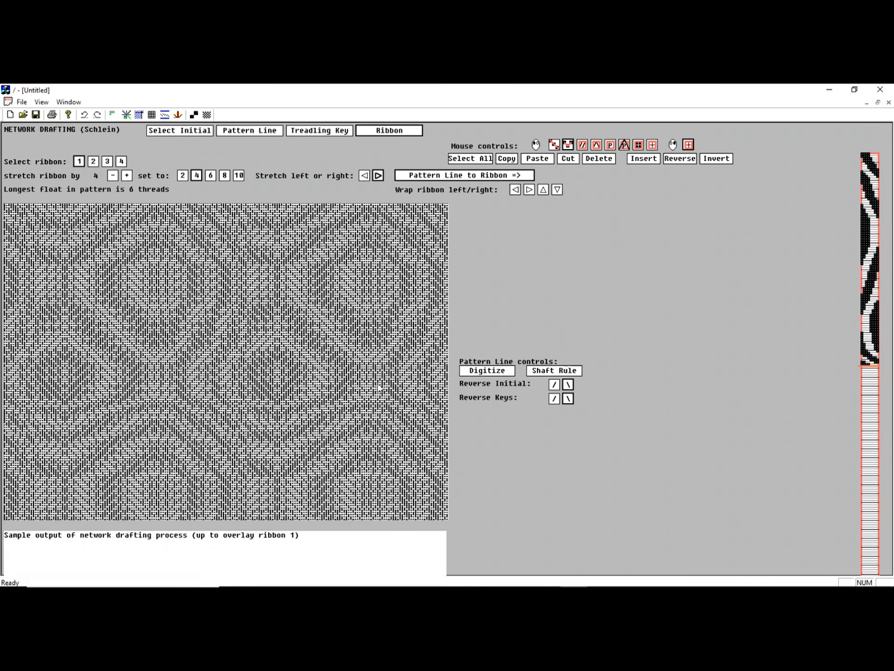
- Switch both the Reverse Initial and Reverse Keys options for the ribbon's pattern line from \ to /
left_click(569, 399)
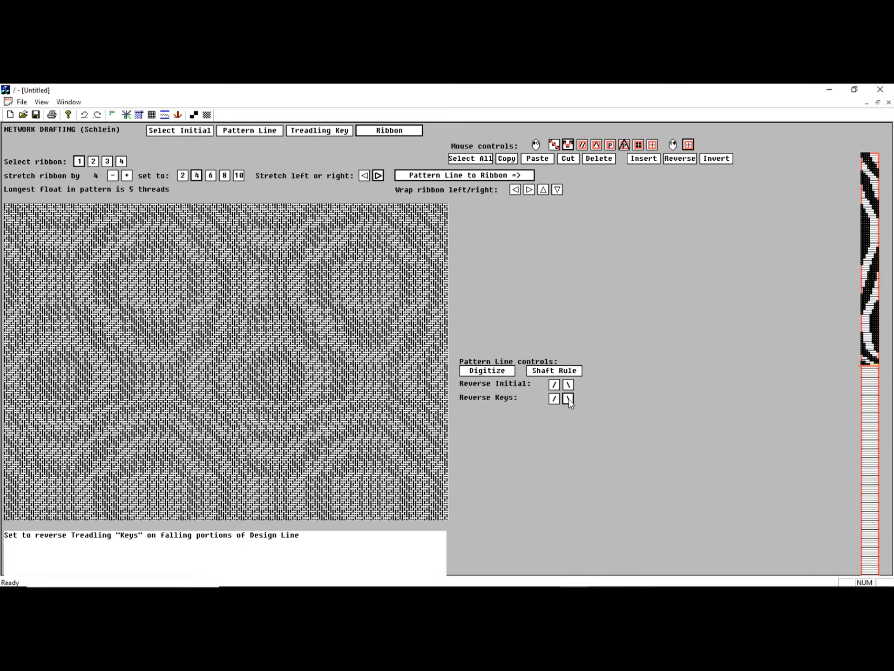
left_click(554, 399)
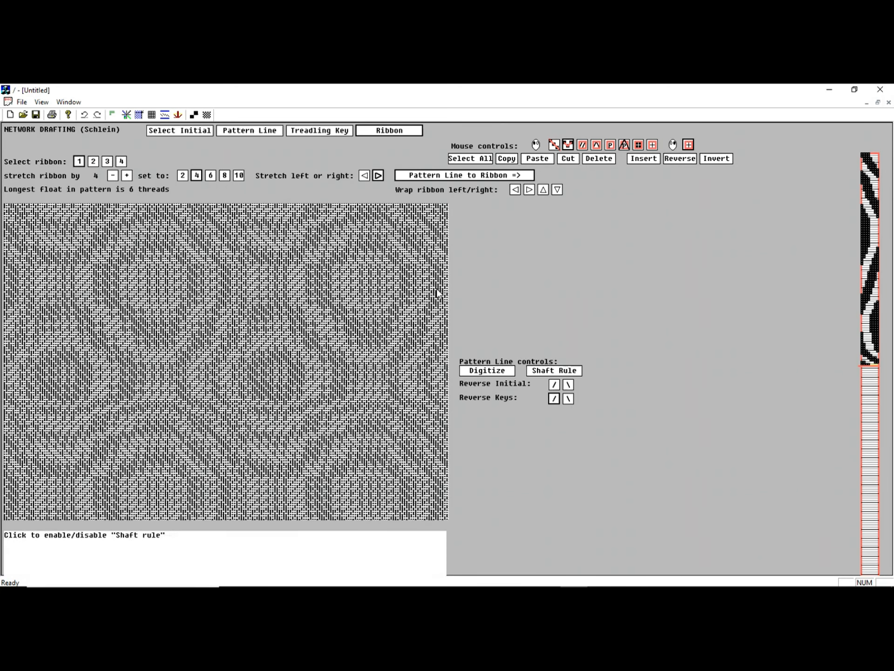
left_click(554, 385)
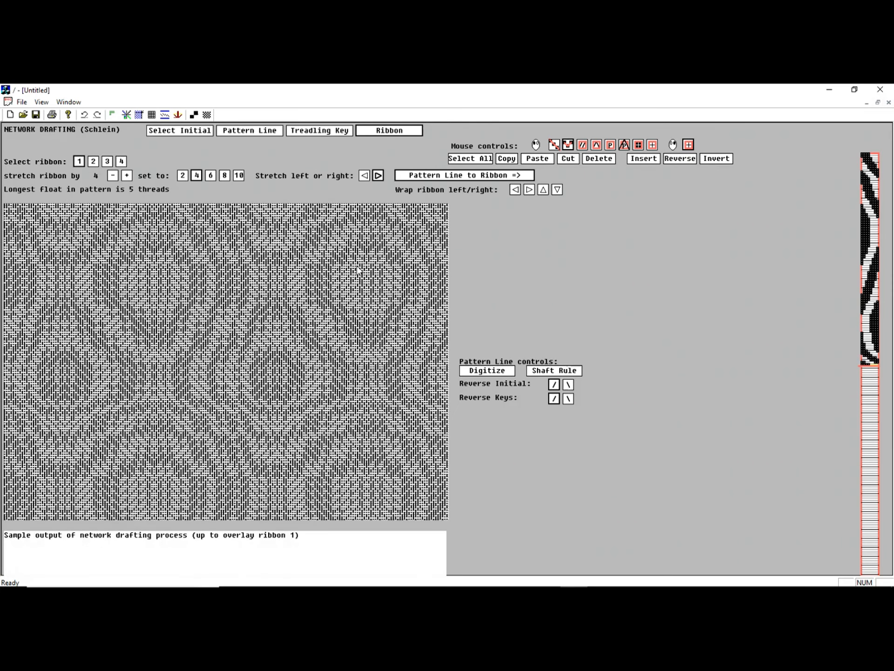